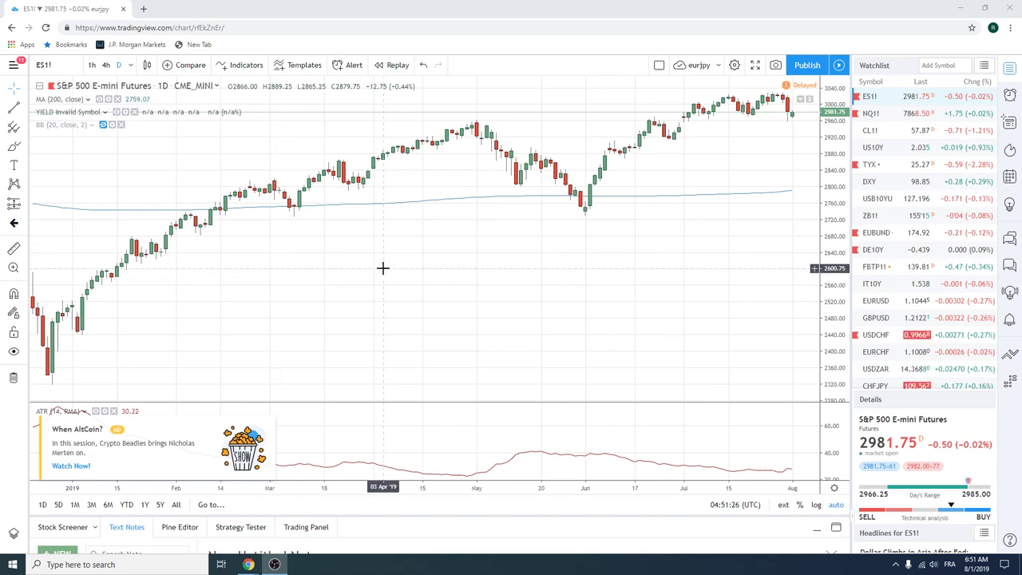
Zoom the ES1! daily chart out and back in so it spans December to August.
{"action": "scroll", "coordinate": [382, 268], "scroll_direction": "down", "scroll_amount": 1}
{"action": "scroll", "coordinate": [383, 269], "scroll_direction": "up", "scroll_amount": 1}
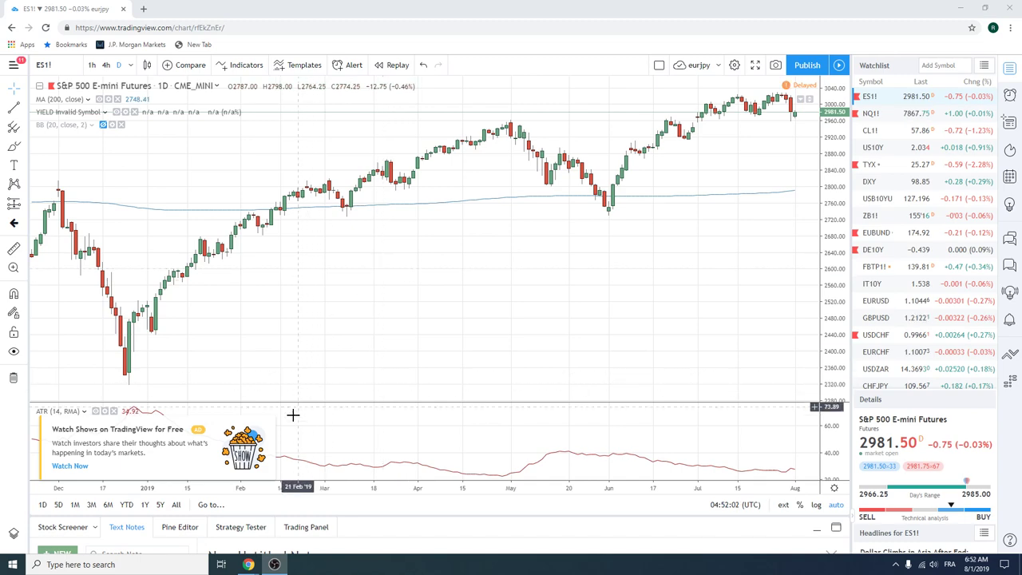
Close the ad in the ATR pane and choose 'Hide for now' on the upgrade prompt.
{"action": "left_click", "coordinate": [270, 431]}
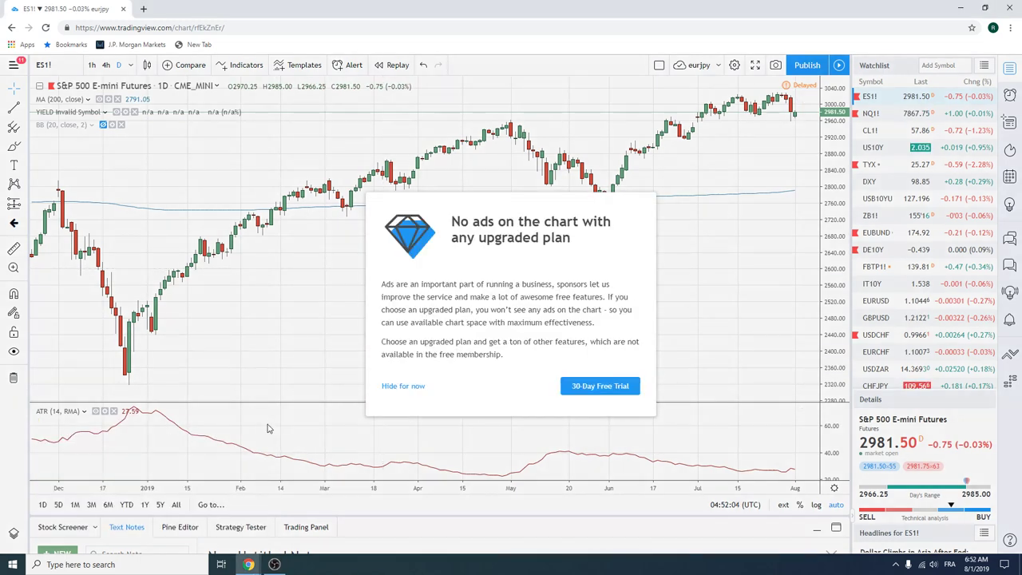
{"action": "left_click", "coordinate": [388, 386]}
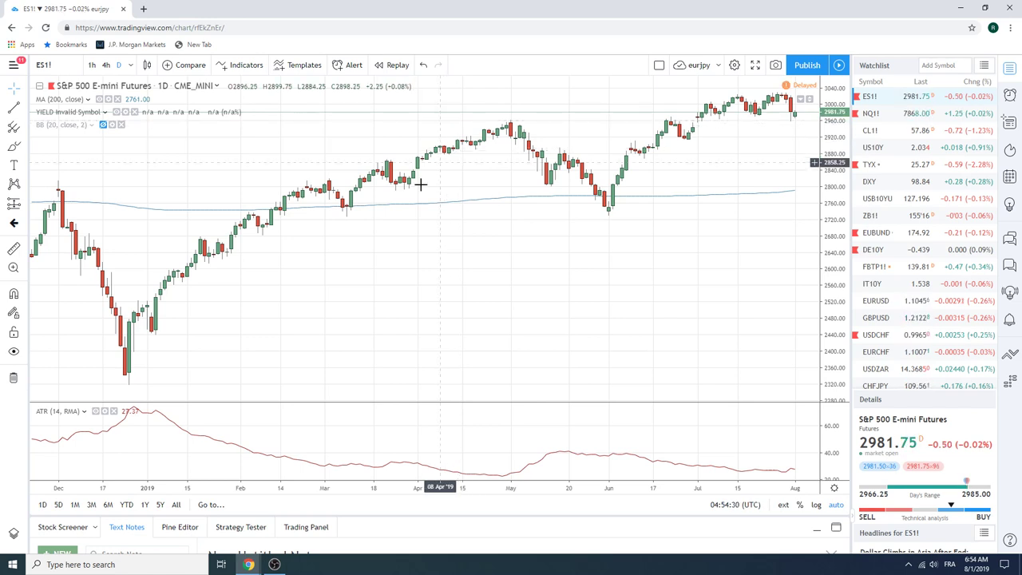
Zoom the ES1! daily chart in to show only March through August.
{"action": "scroll", "coordinate": [346, 282], "scroll_direction": "up", "scroll_amount": 3}
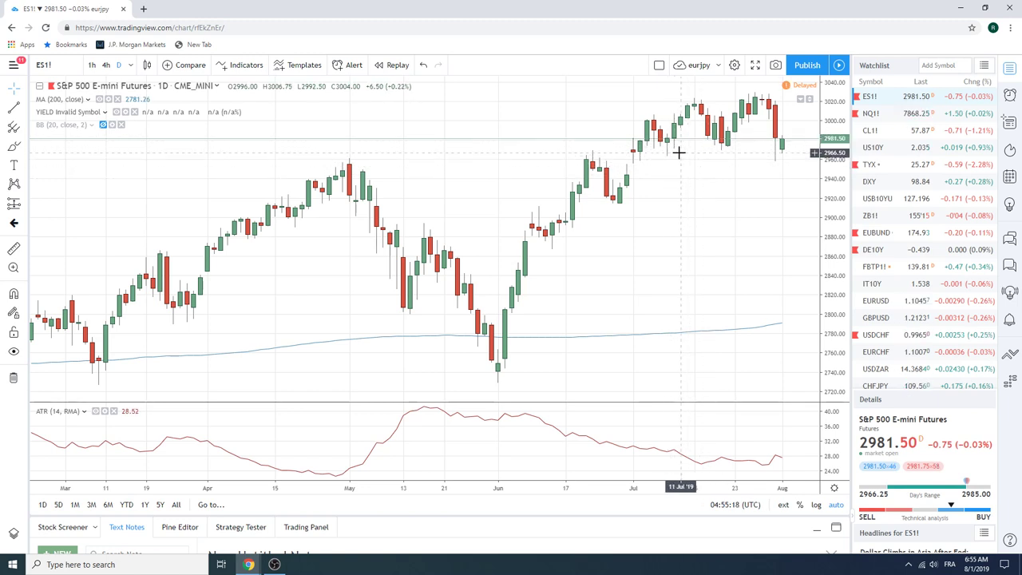
Load the EURUSD chart from the watchlist and view it on the 1h interval.
{"action": "left_click", "coordinate": [884, 301]}
{"action": "scroll", "coordinate": [708, 216], "scroll_direction": "down", "scroll_amount": 3}
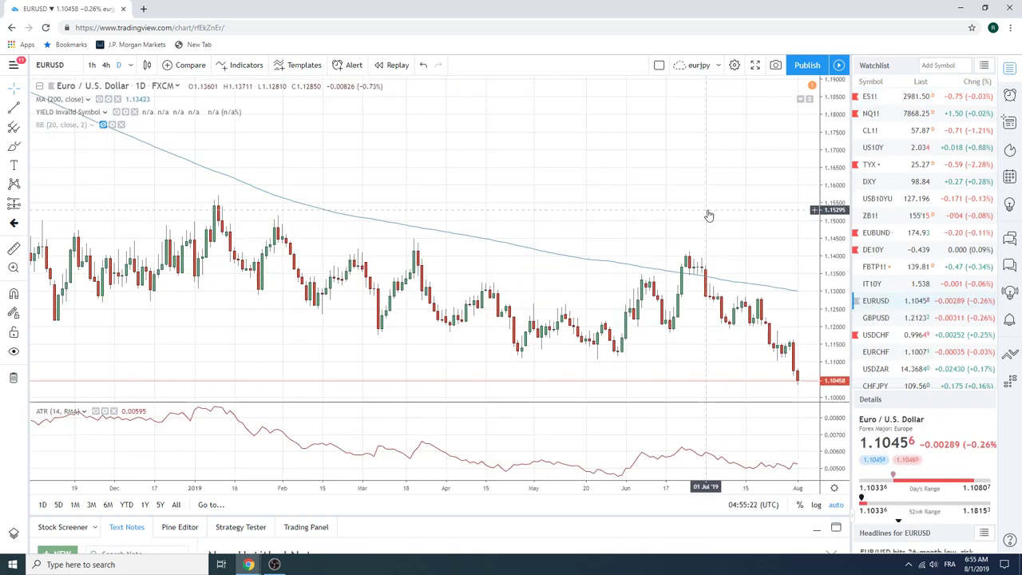
{"action": "scroll", "coordinate": [709, 216], "scroll_direction": "up", "scroll_amount": 2}
{"action": "scroll", "coordinate": [708, 216], "scroll_direction": "up", "scroll_amount": 2}
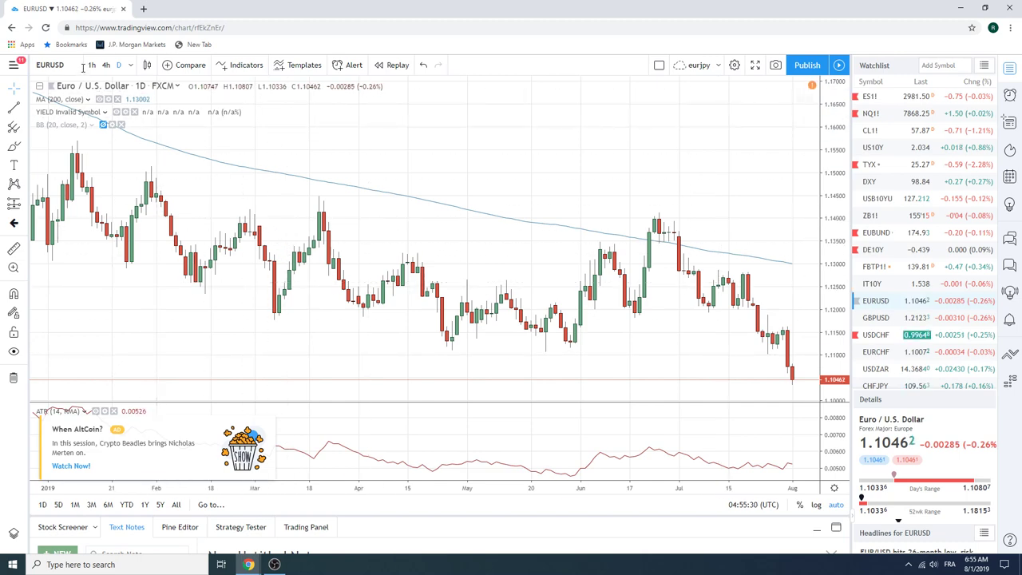
{"action": "left_click", "coordinate": [93, 66]}
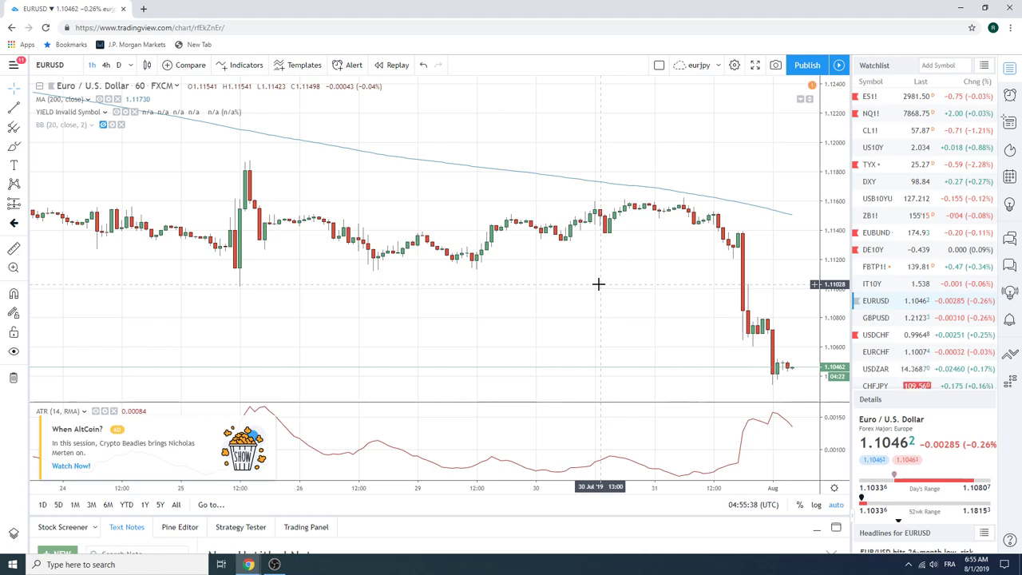
Put EURUSD back on the 1D interval, zoomed out to about three years.
{"action": "left_click", "coordinate": [119, 67]}
{"action": "scroll", "coordinate": [485, 192], "scroll_direction": "down", "scroll_amount": 8}
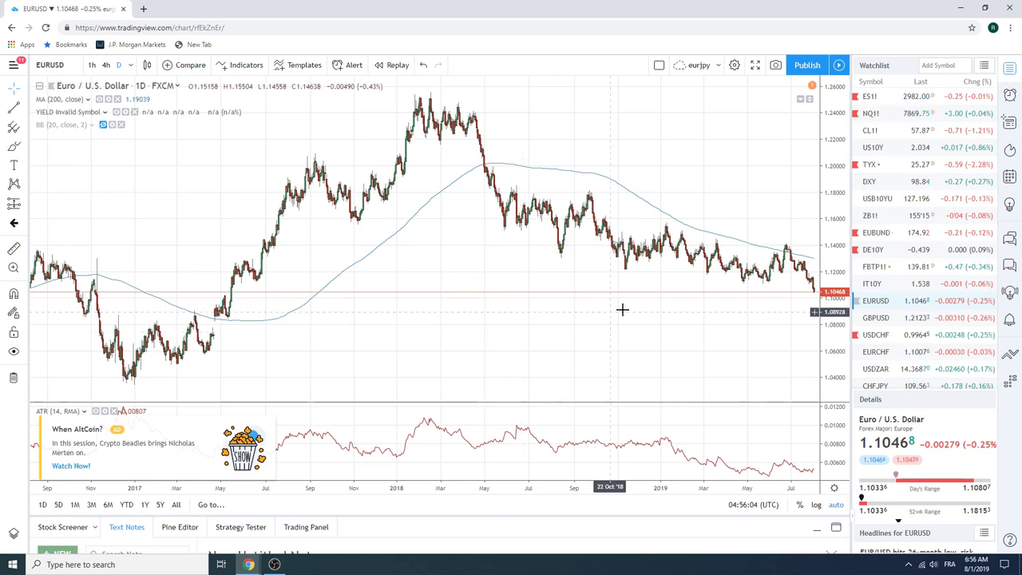
{"action": "left_click", "coordinate": [872, 234]}
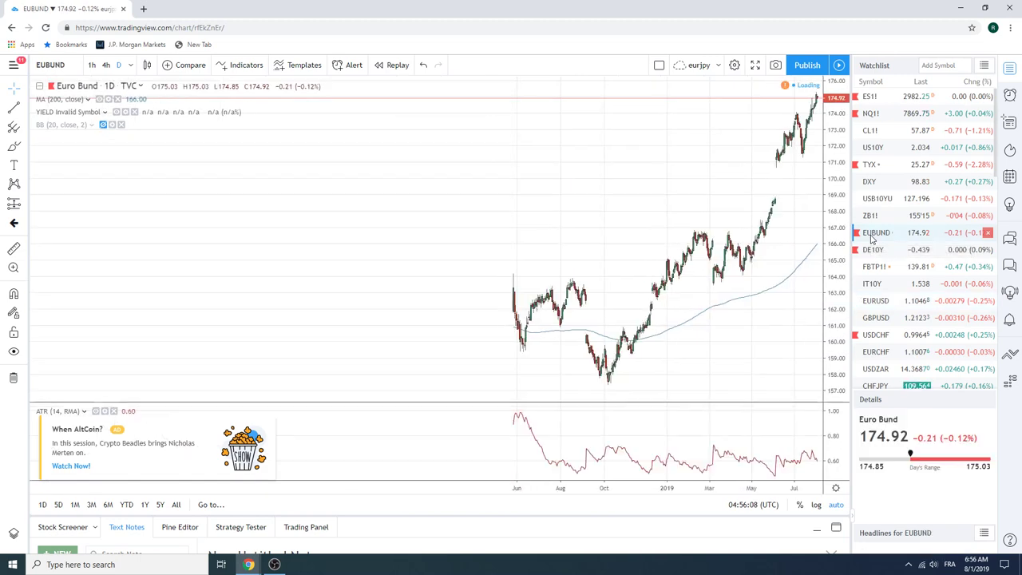
{"action": "scroll", "coordinate": [587, 303], "scroll_direction": "up", "scroll_amount": 6}
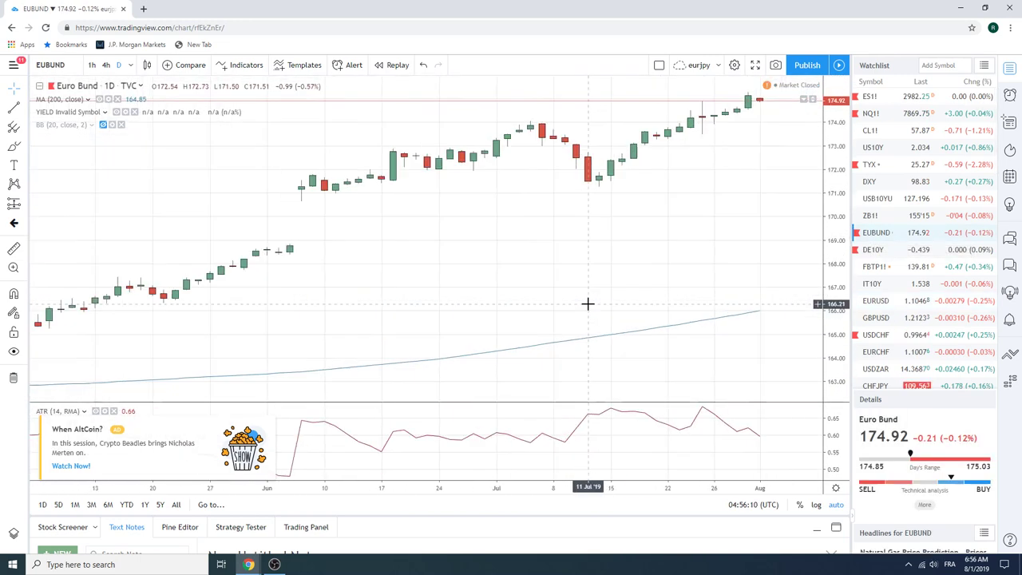
{"action": "scroll", "coordinate": [588, 303], "scroll_direction": "up", "scroll_amount": 1}
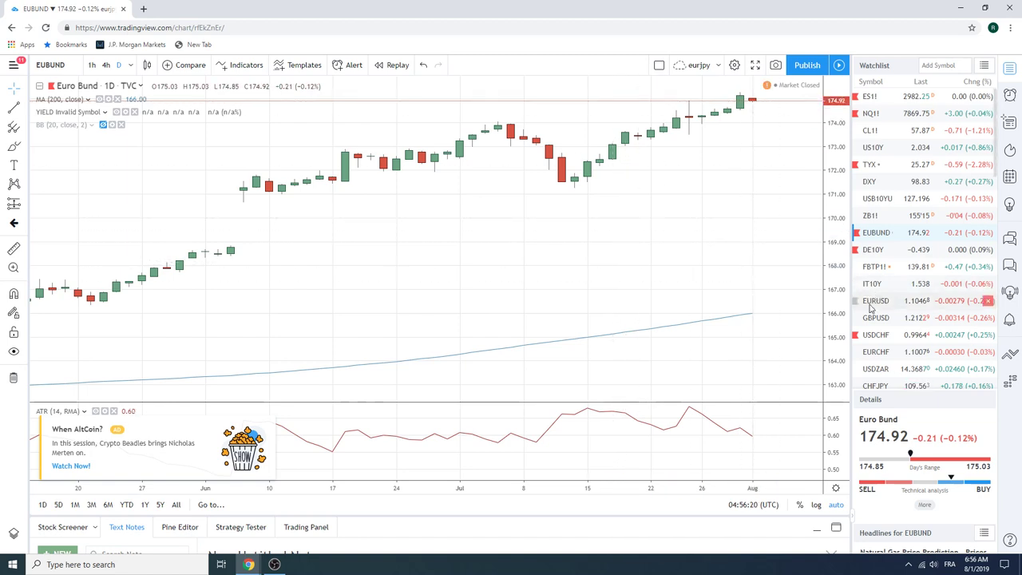
{"action": "scroll", "coordinate": [878, 305], "scroll_direction": "down", "scroll_amount": 5}
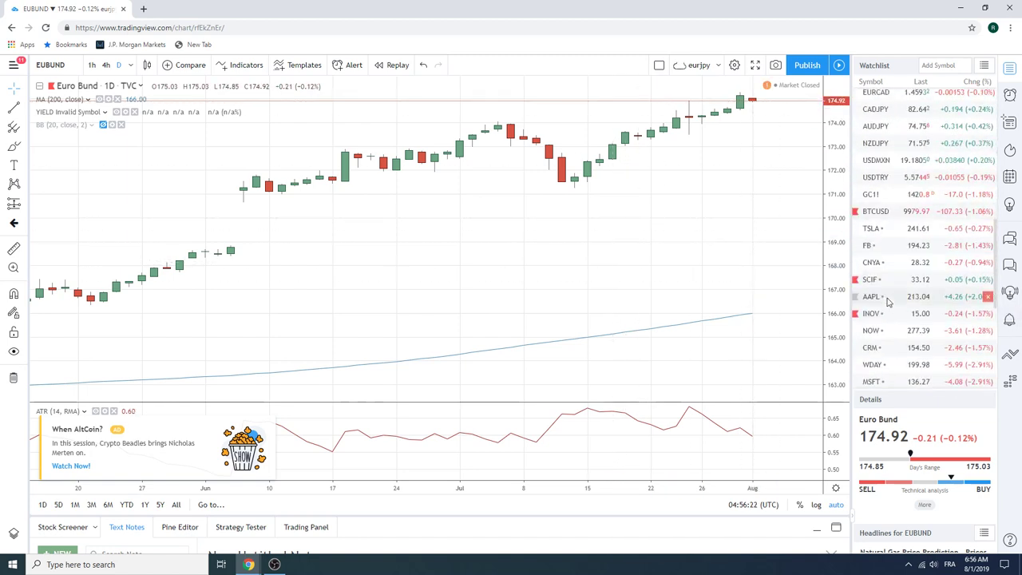
{"action": "scroll", "coordinate": [888, 301], "scroll_direction": "down", "scroll_amount": 4}
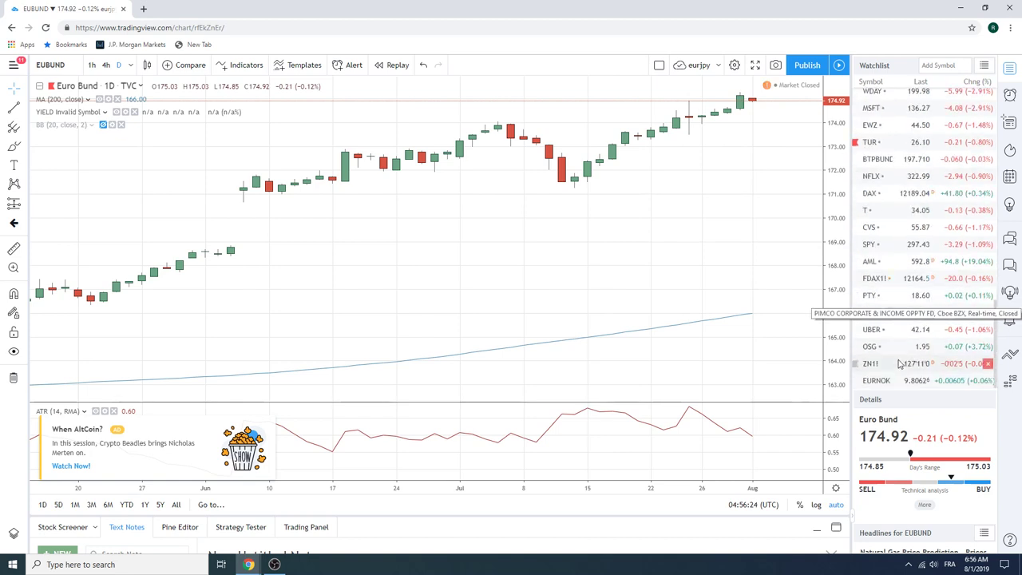
{"action": "scroll", "coordinate": [914, 264], "scroll_direction": "up", "scroll_amount": 5}
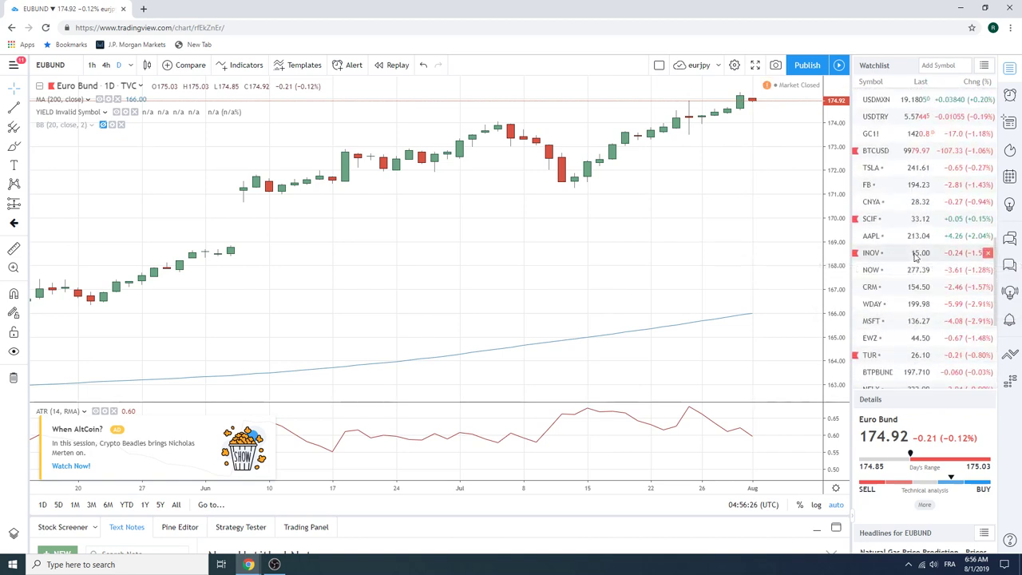
{"action": "scroll", "coordinate": [939, 215], "scroll_direction": "down", "scroll_amount": 3}
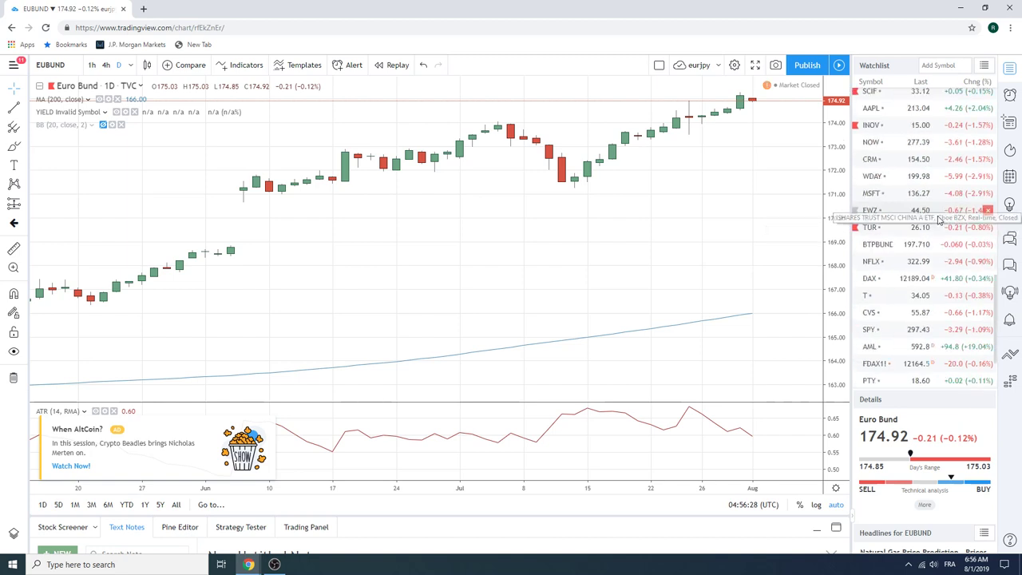
{"action": "scroll", "coordinate": [939, 217], "scroll_direction": "down", "scroll_amount": 2}
Load the ZN1! 10 Year T-Note Futures chart from the watchlist.
{"action": "left_click", "coordinate": [928, 363]}
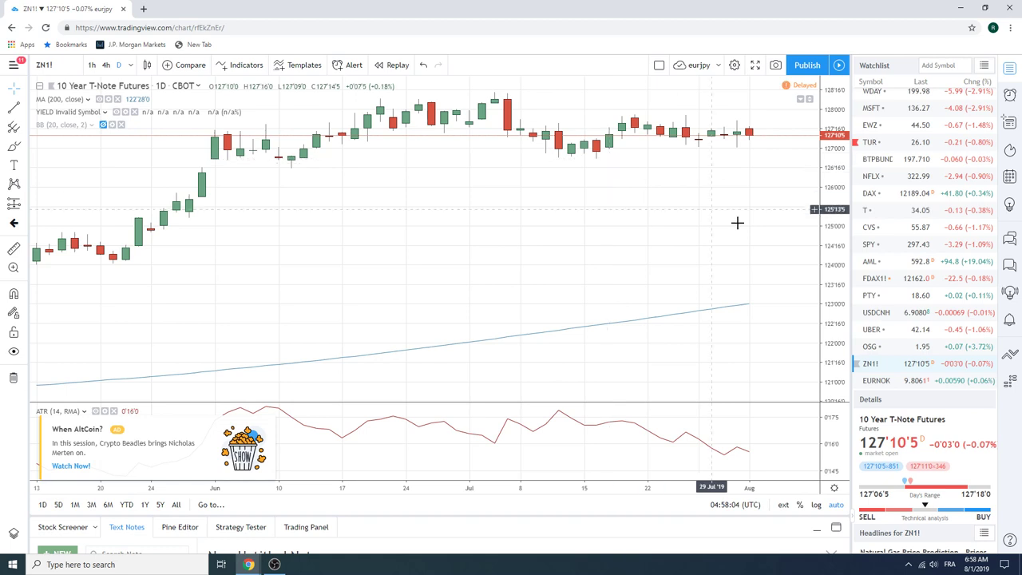
Scroll up the watchlist and load the USDJPY daily chart.
{"action": "scroll", "coordinate": [898, 264], "scroll_direction": "up", "scroll_amount": 3}
{"action": "scroll", "coordinate": [897, 263], "scroll_direction": "up", "scroll_amount": 4}
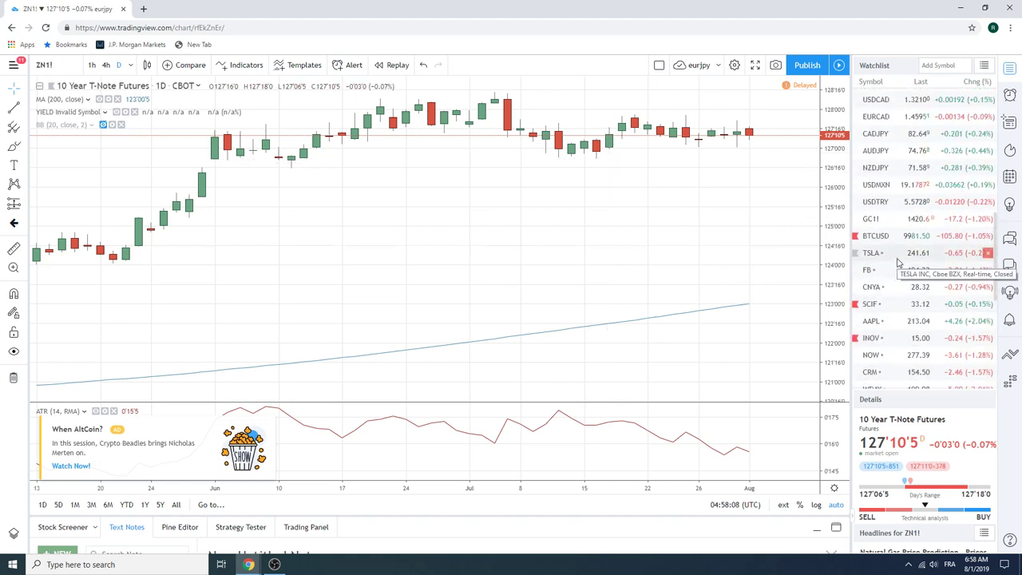
{"action": "scroll", "coordinate": [898, 263], "scroll_direction": "up", "scroll_amount": 3}
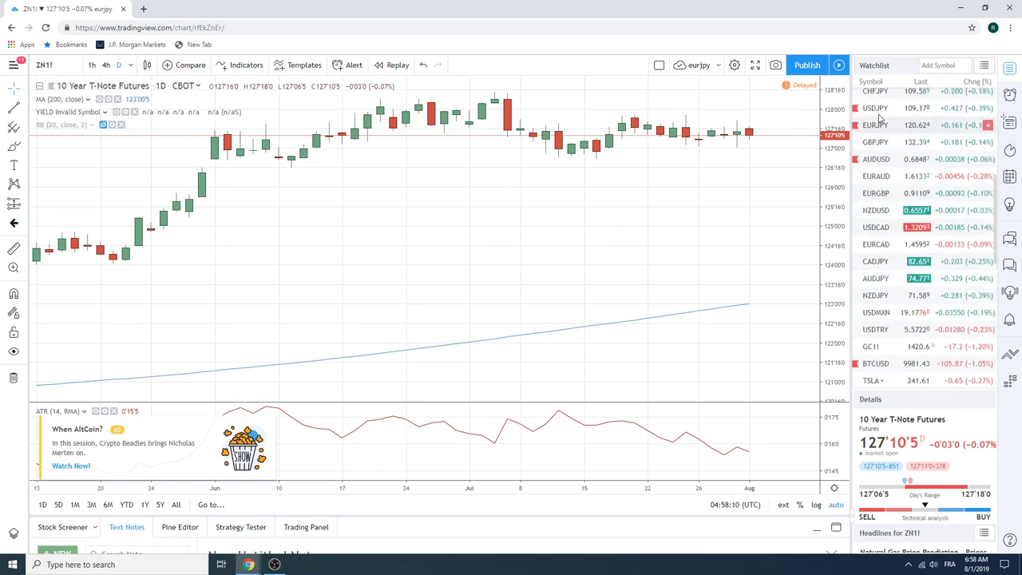
{"action": "left_click", "coordinate": [875, 108]}
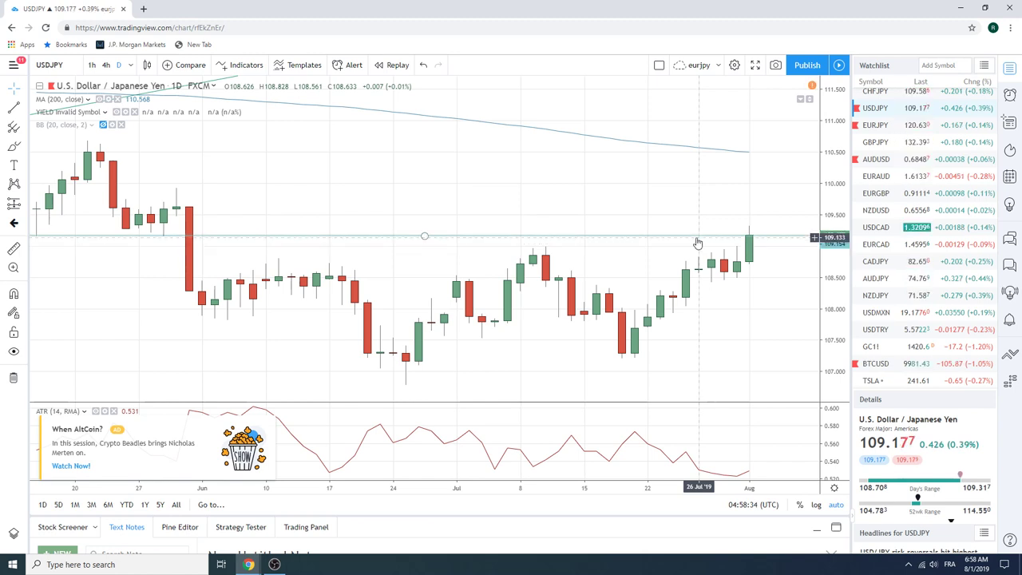
Load the EURJPY chart and zoom out to show price action since January 2019.
{"action": "left_click", "coordinate": [887, 128]}
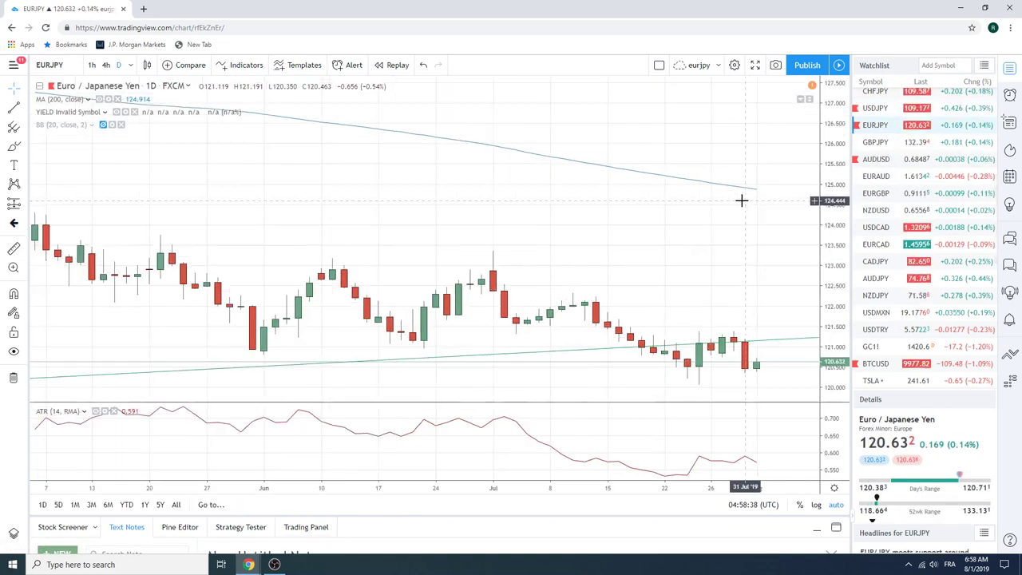
{"action": "scroll", "coordinate": [742, 201], "scroll_direction": "down", "scroll_amount": 5}
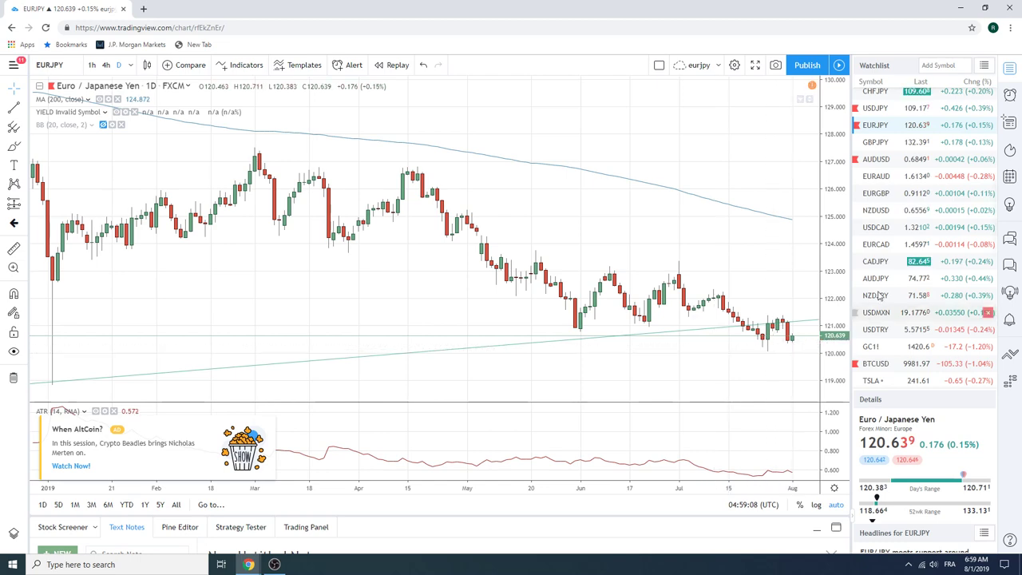
View the CADJPY chart, then switch to the USDCAD daily chart.
{"action": "left_click", "coordinate": [883, 266]}
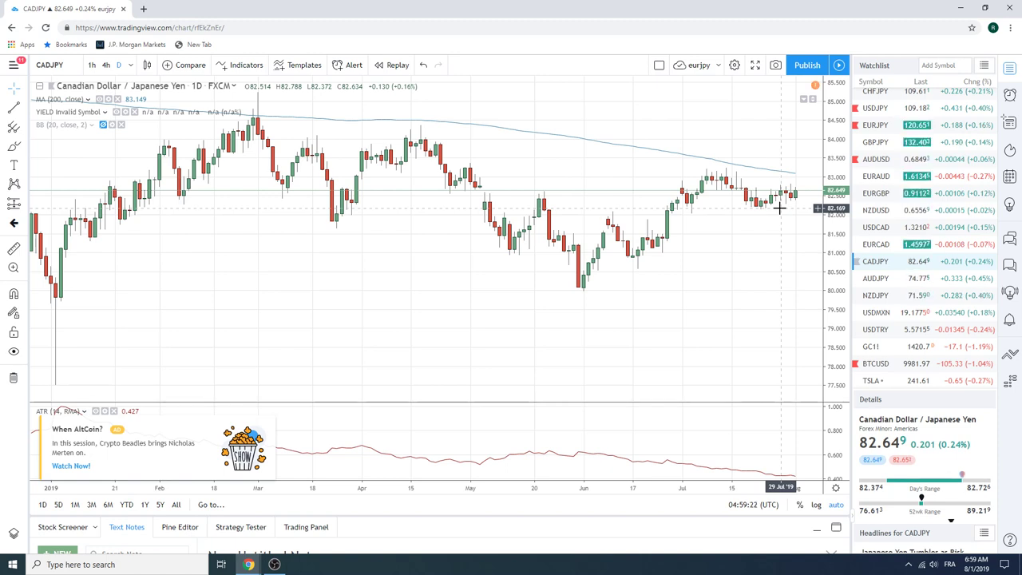
{"action": "left_click", "coordinate": [878, 229]}
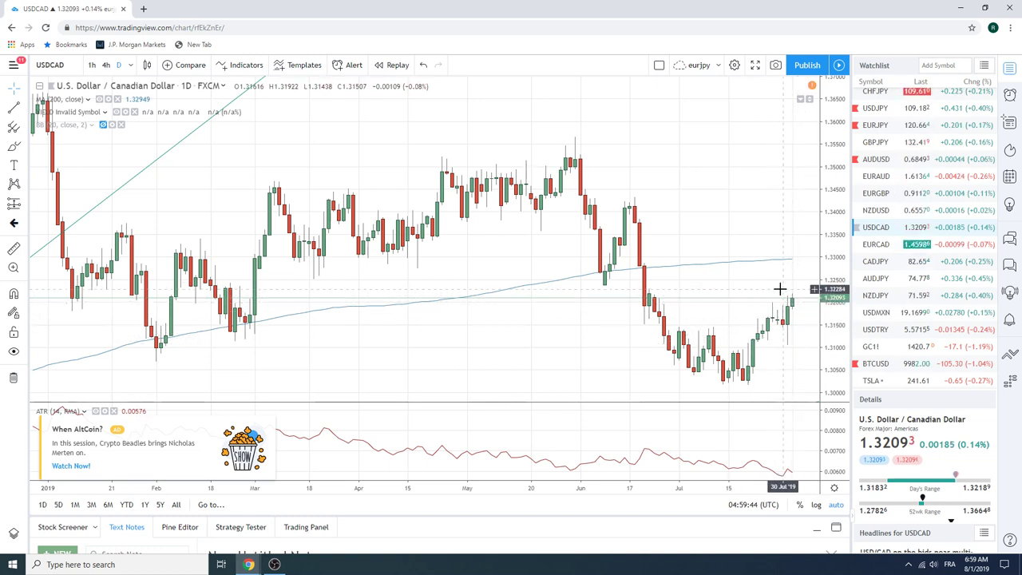
Switch back to the CADJPY daily chart from the watchlist.
{"action": "left_click", "coordinate": [879, 261]}
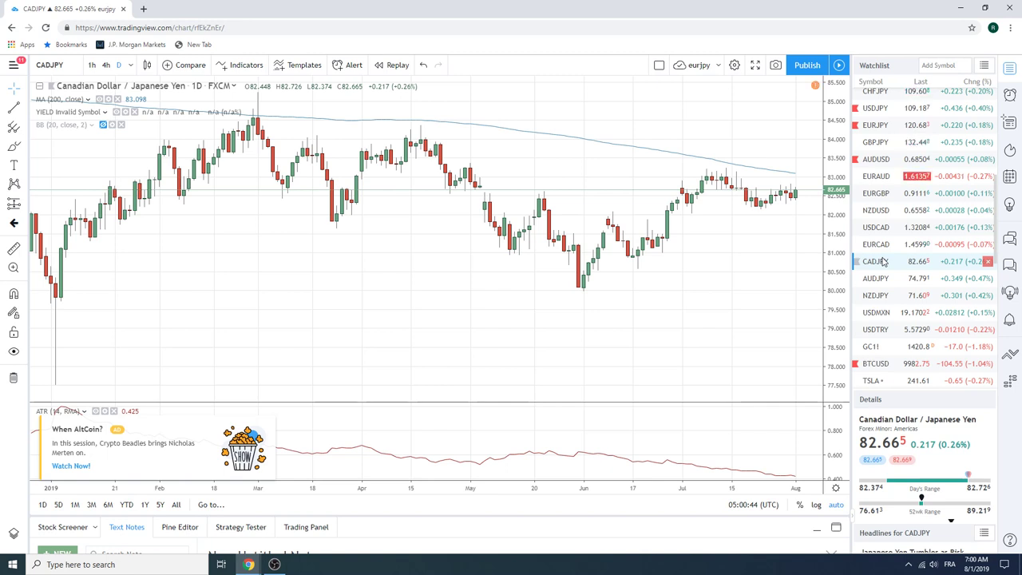
{"action": "scroll", "coordinate": [884, 261], "scroll_direction": "up", "scroll_amount": 2}
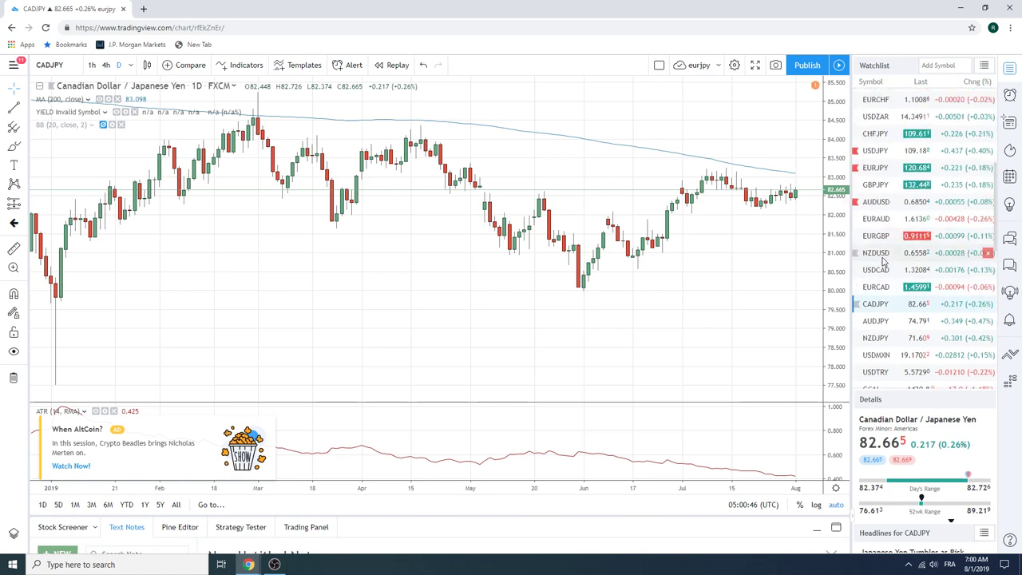
{"action": "scroll", "coordinate": [883, 262], "scroll_direction": "down", "scroll_amount": 1}
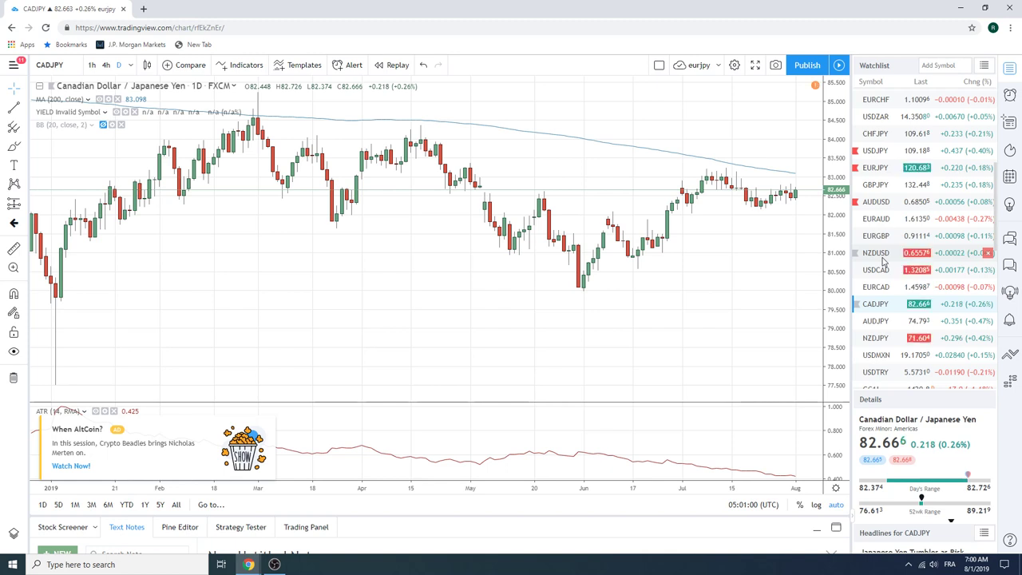
{"action": "scroll", "coordinate": [906, 263], "scroll_direction": "up", "scroll_amount": 3}
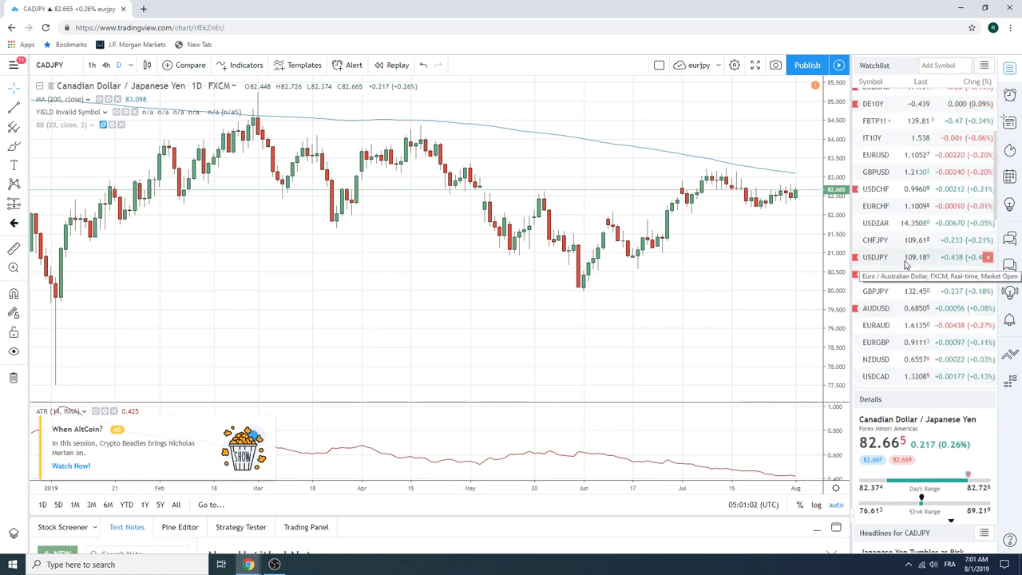